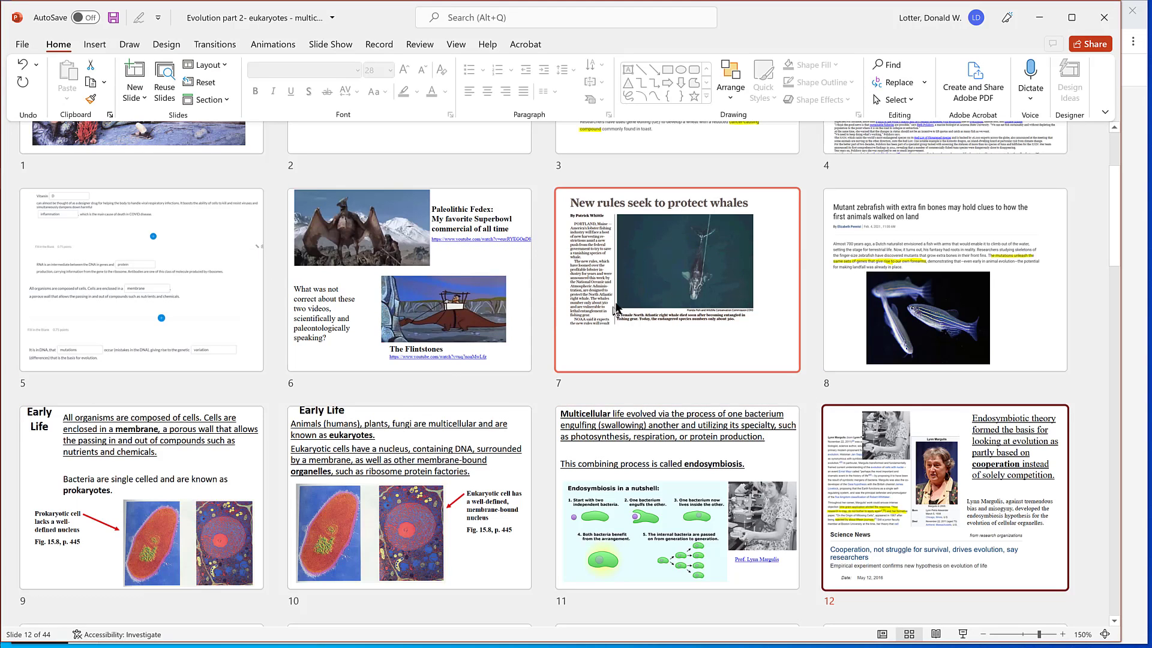
# Open slide 12 and copy its underlined statement about endosymbiotic theory and cooperation.
pyautogui.doubleClick(883, 479)
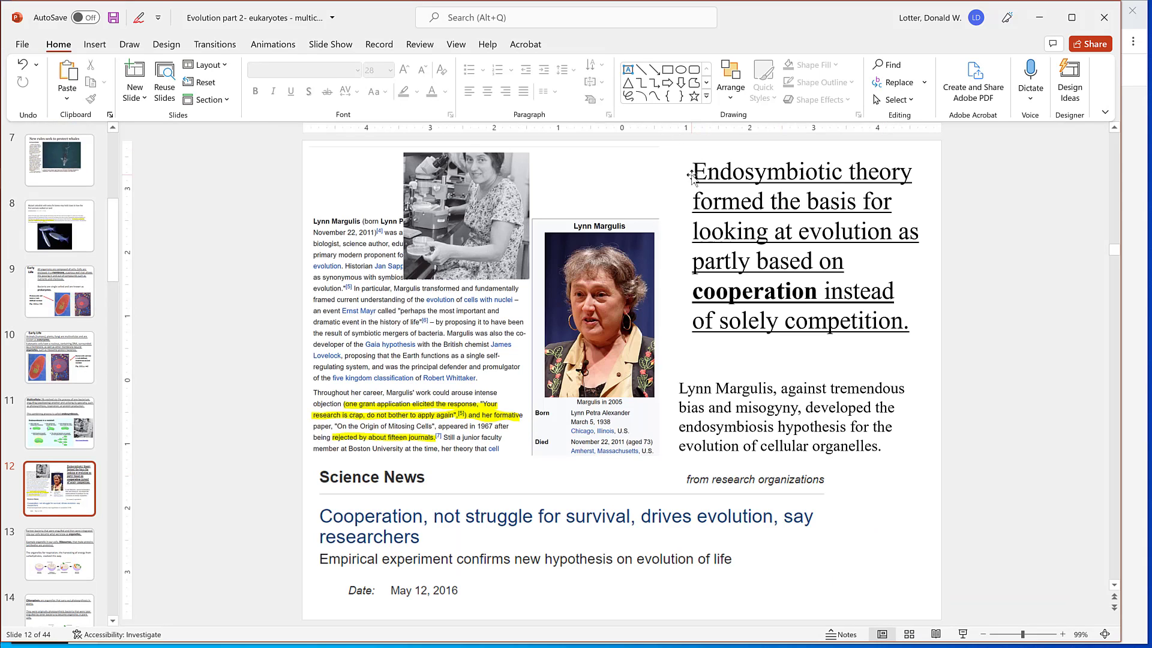
pyautogui.moveTo(694, 172); pyautogui.dragTo(914, 337)
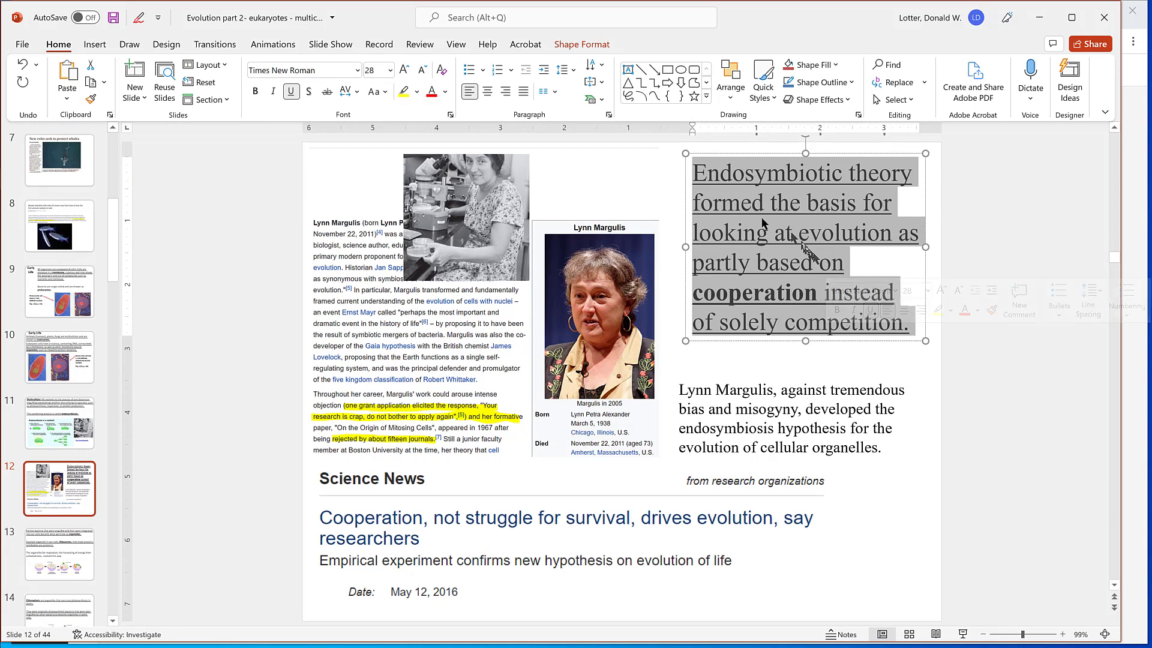
pyautogui.rightClick(717, 198)
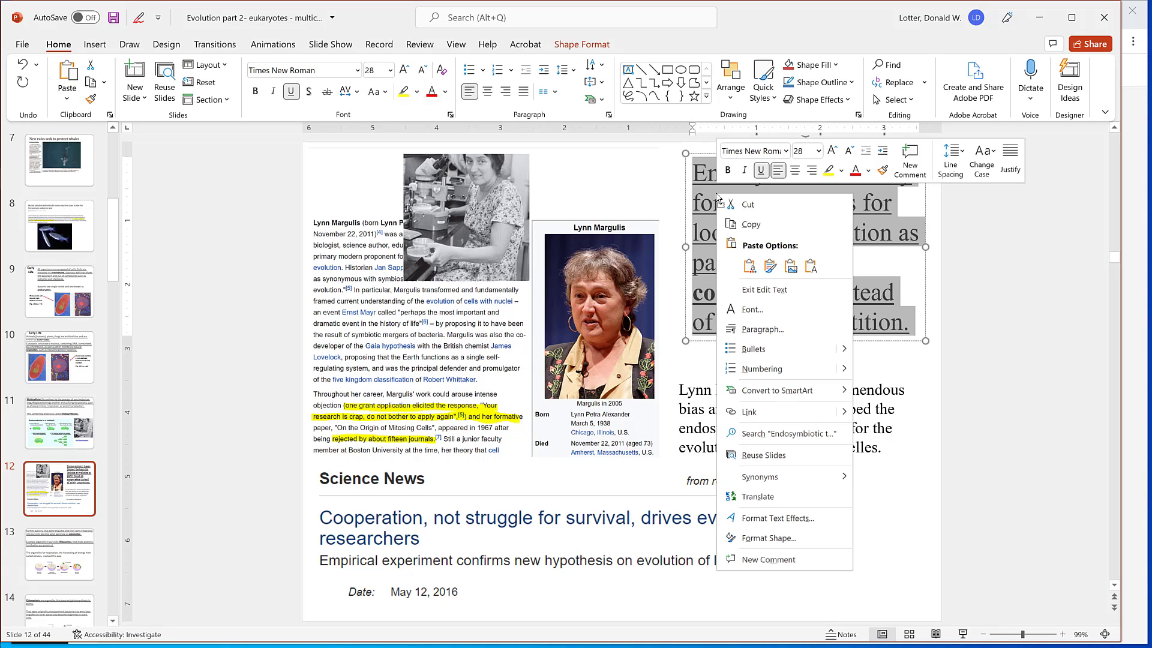
pyautogui.click(758, 223)
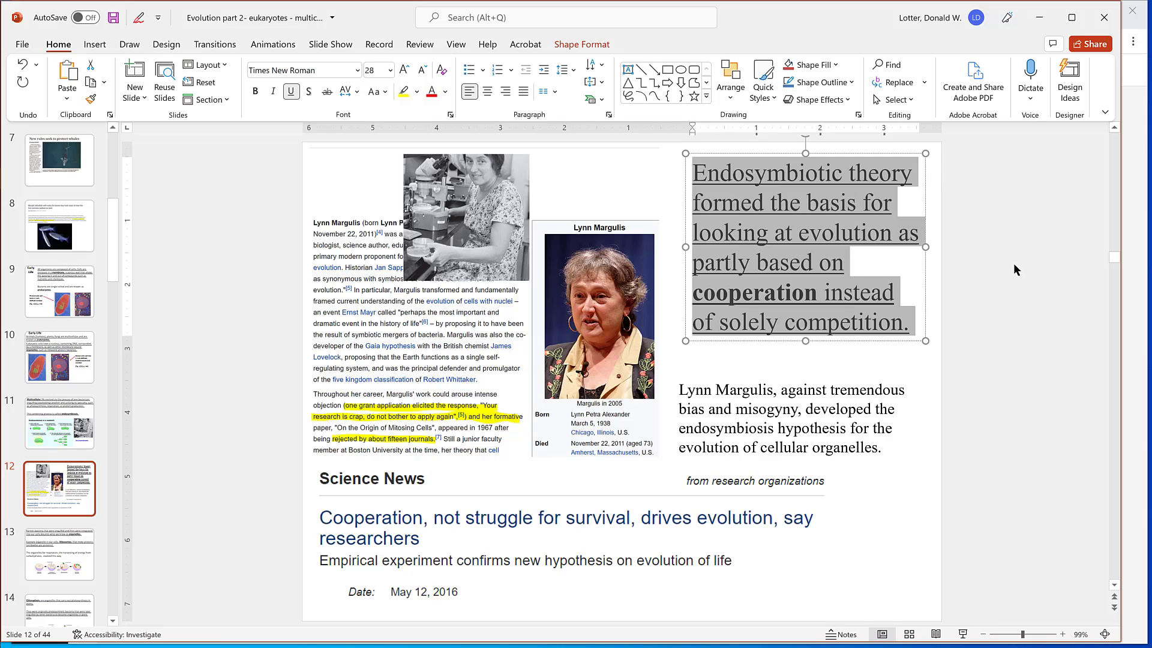
# Switch to Chrome and open the assignment "Q10.13.a Copy" from the course's Assignments list.
pyautogui.hotkey('alt', 'Tab')
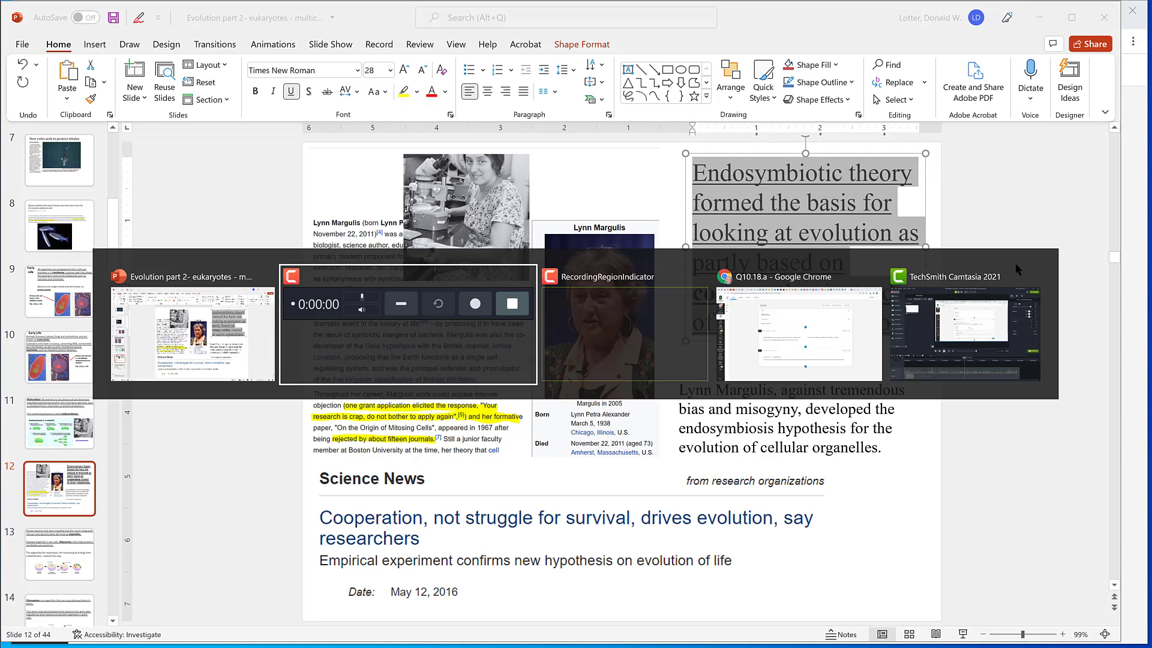
pyautogui.hotkey('alt', 'Tab')
pyautogui.hotkey('alt', 'Tab')
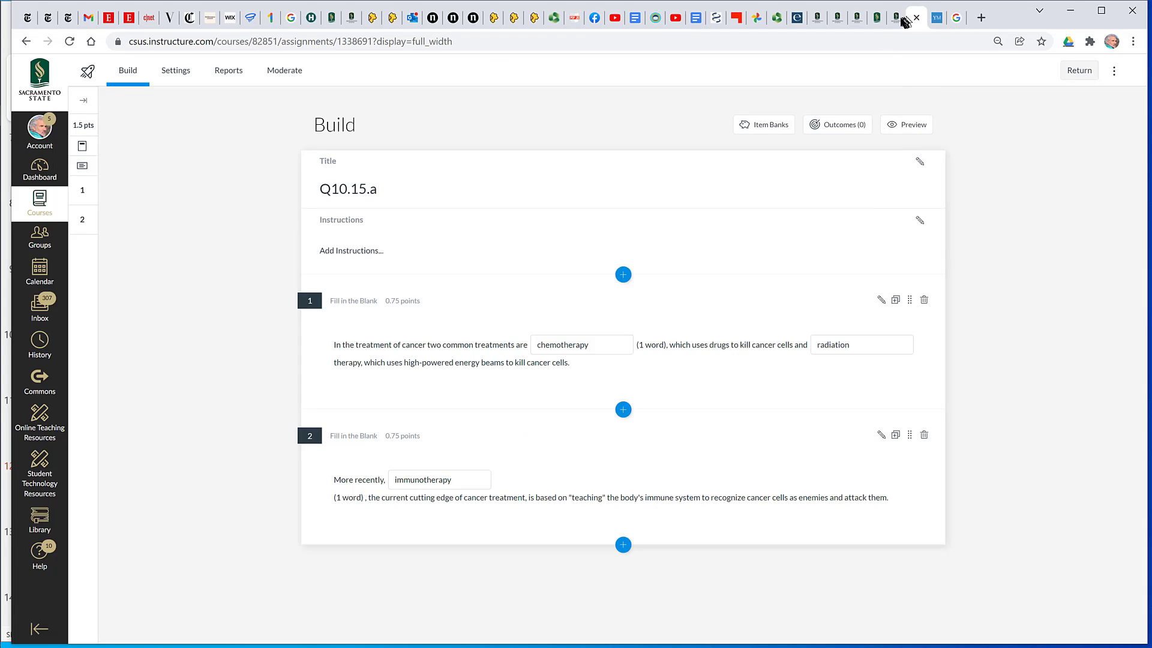
pyautogui.click(894, 18)
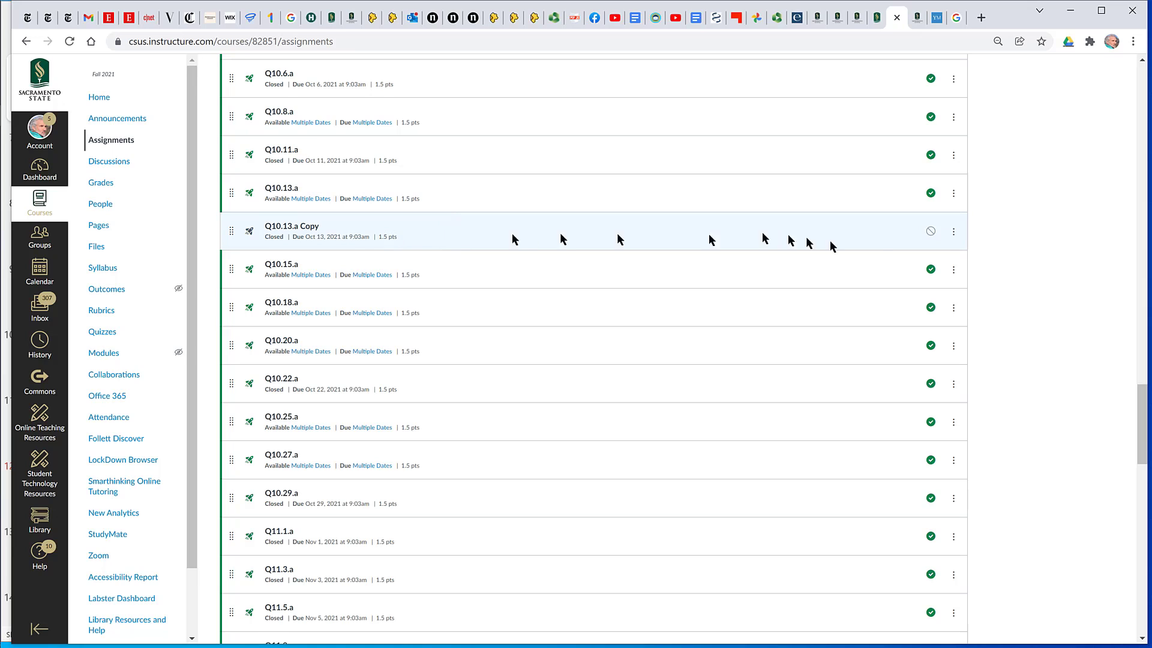
pyautogui.click(288, 228)
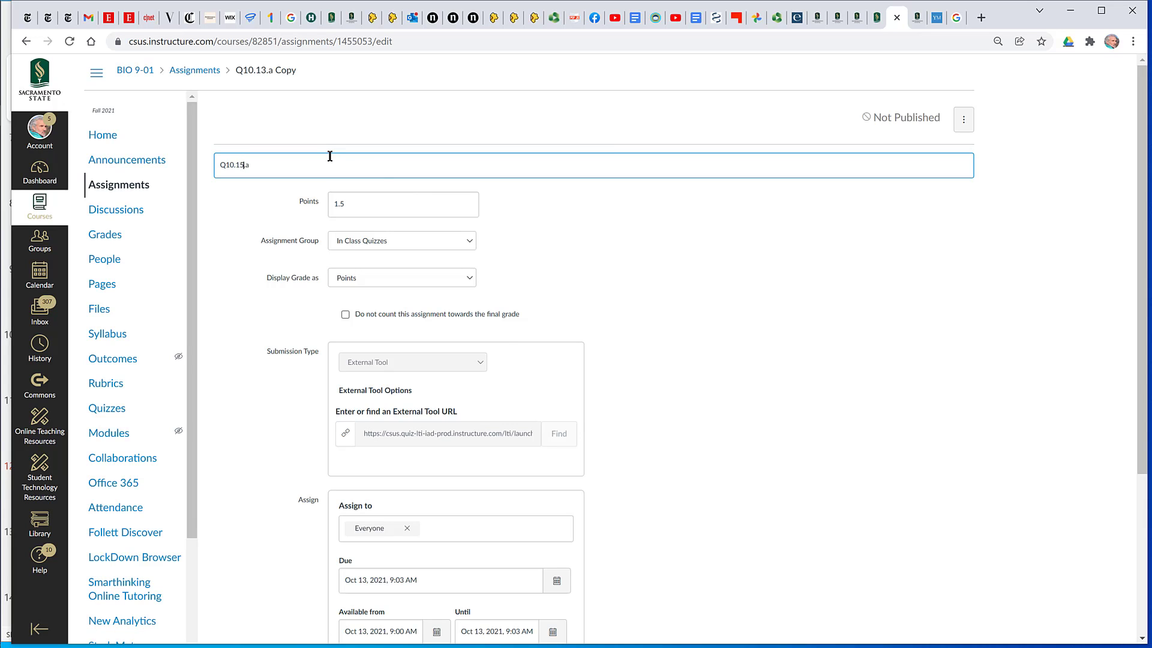
# Set the assignment's due date to Oct 15, 2021, 9:03 AM.
pyautogui.scroll(-2, 750, 534)
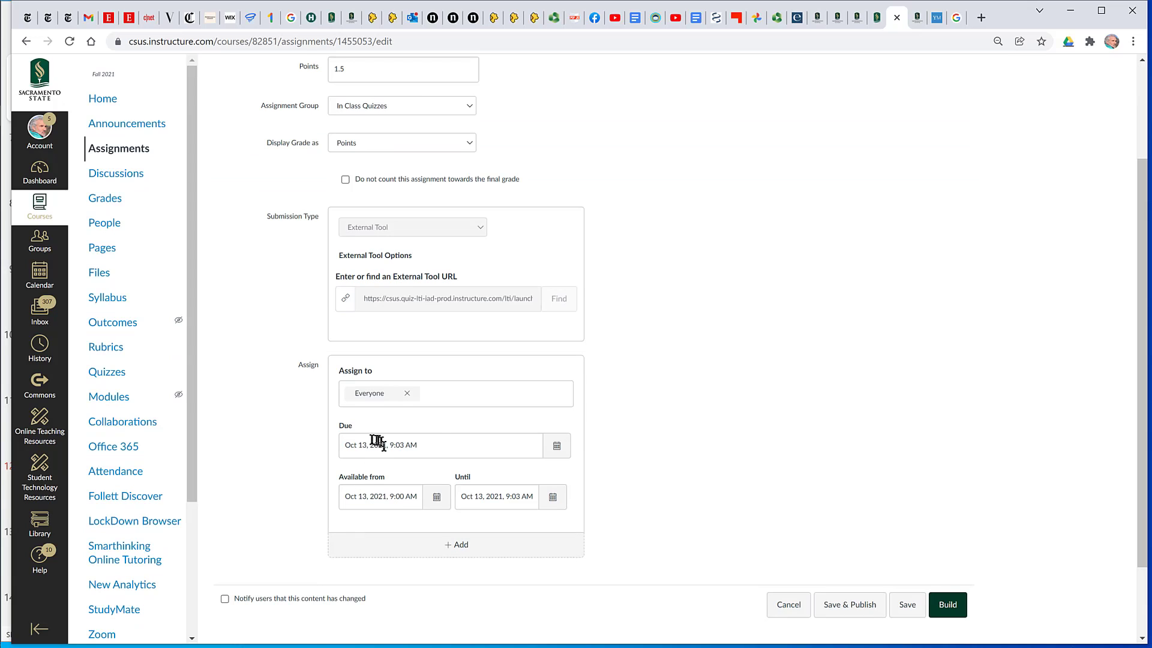
pyautogui.click(365, 446)
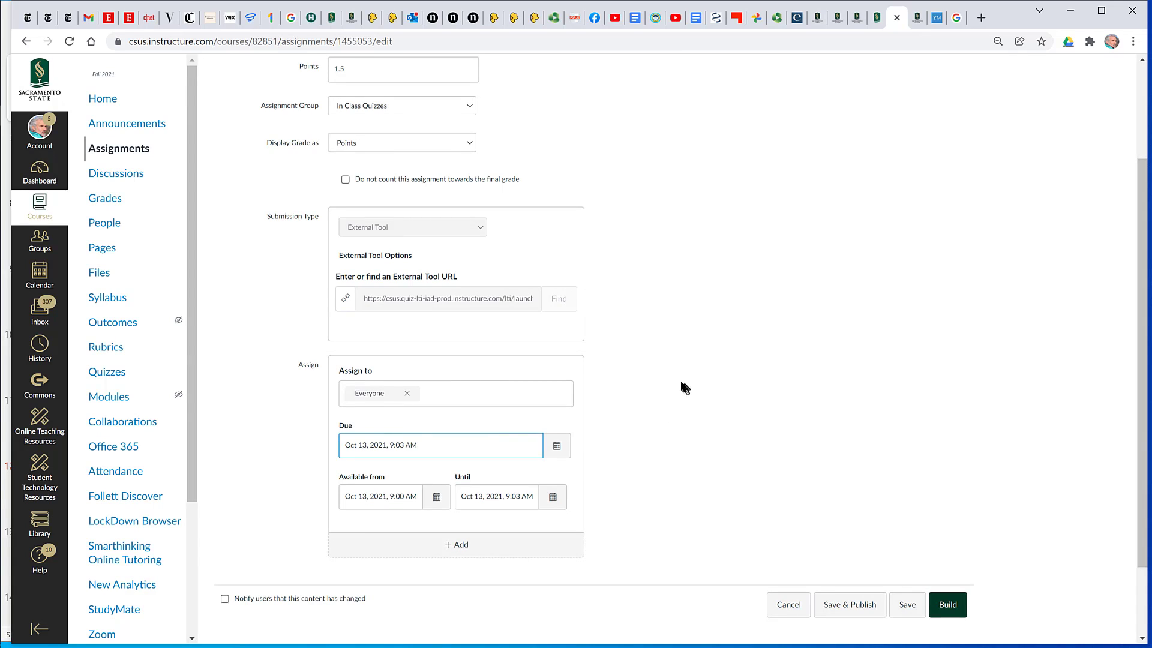
pyautogui.press('Delete')
pyautogui.write('5')
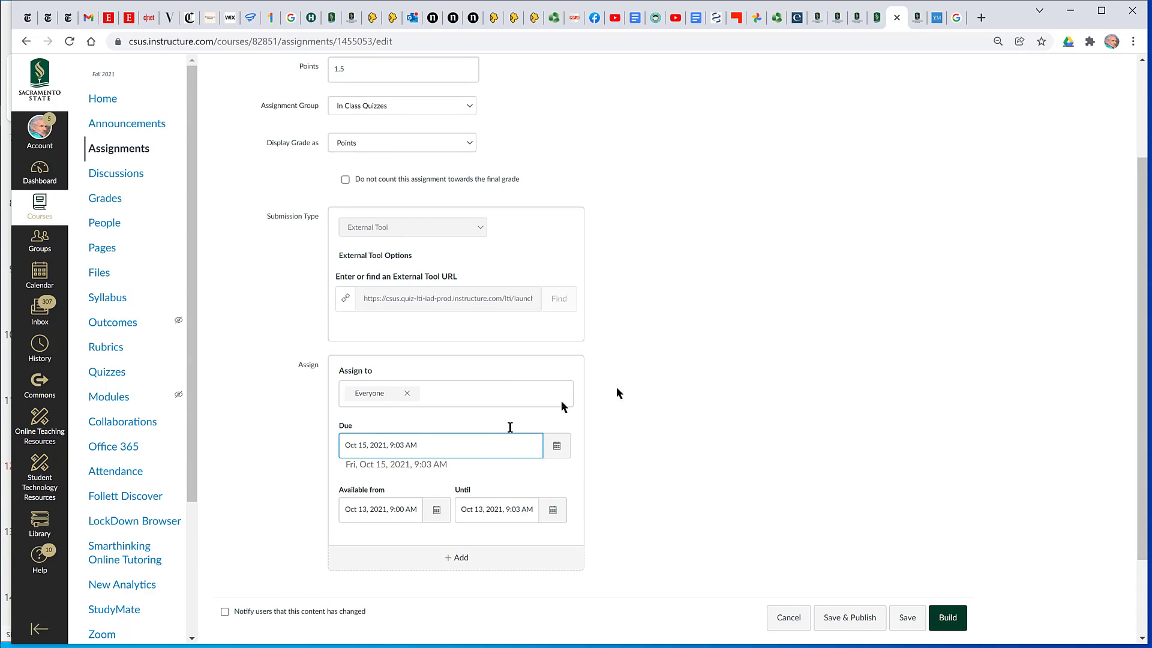
# Set the availability window from Oct 15, 2021, 9:00 AM until Oct 15, 2021, 9:03 AM.
pyautogui.click(364, 510)
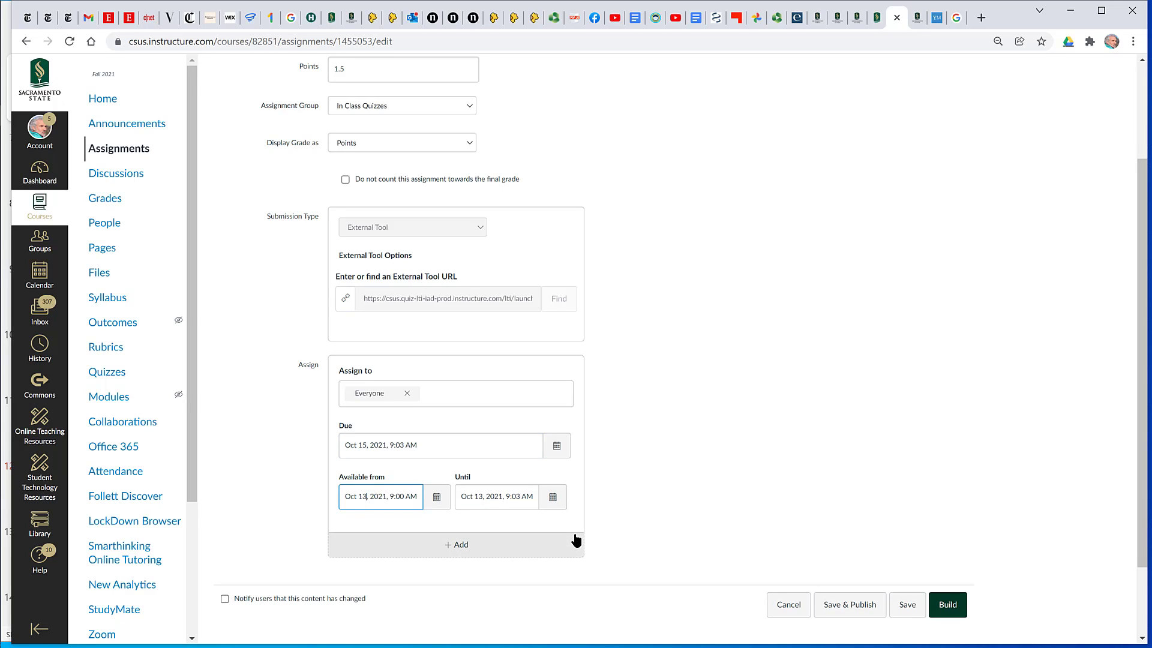
pyautogui.press('Left')
pyautogui.press('BackSpace')
pyautogui.write('5')
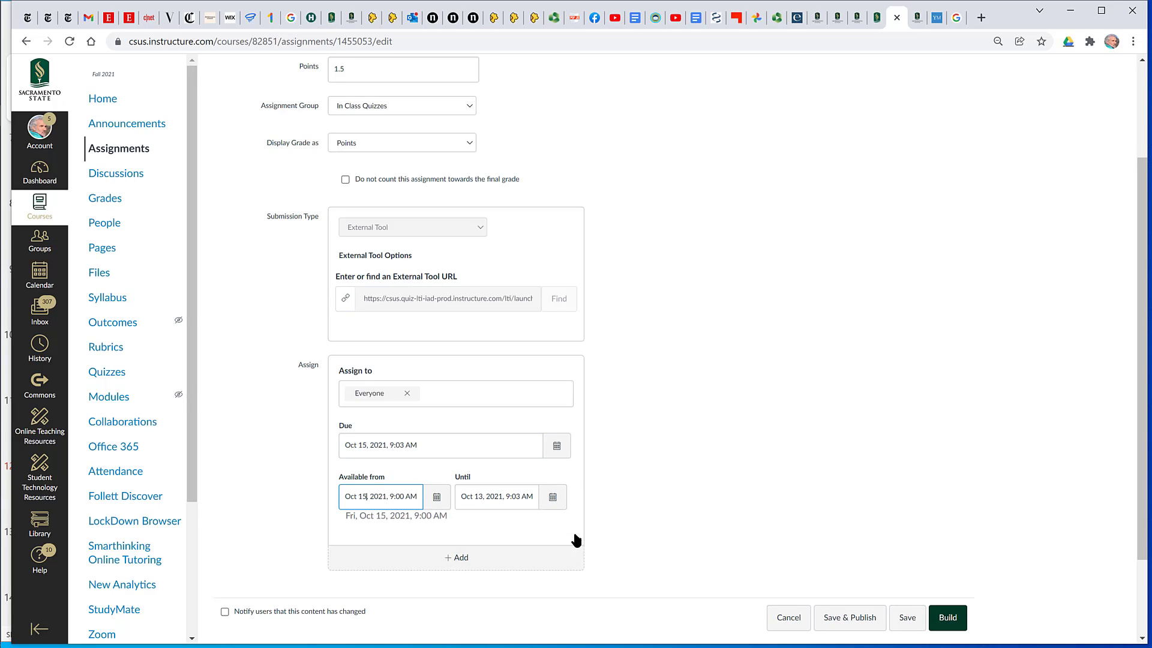
pyautogui.click(482, 498)
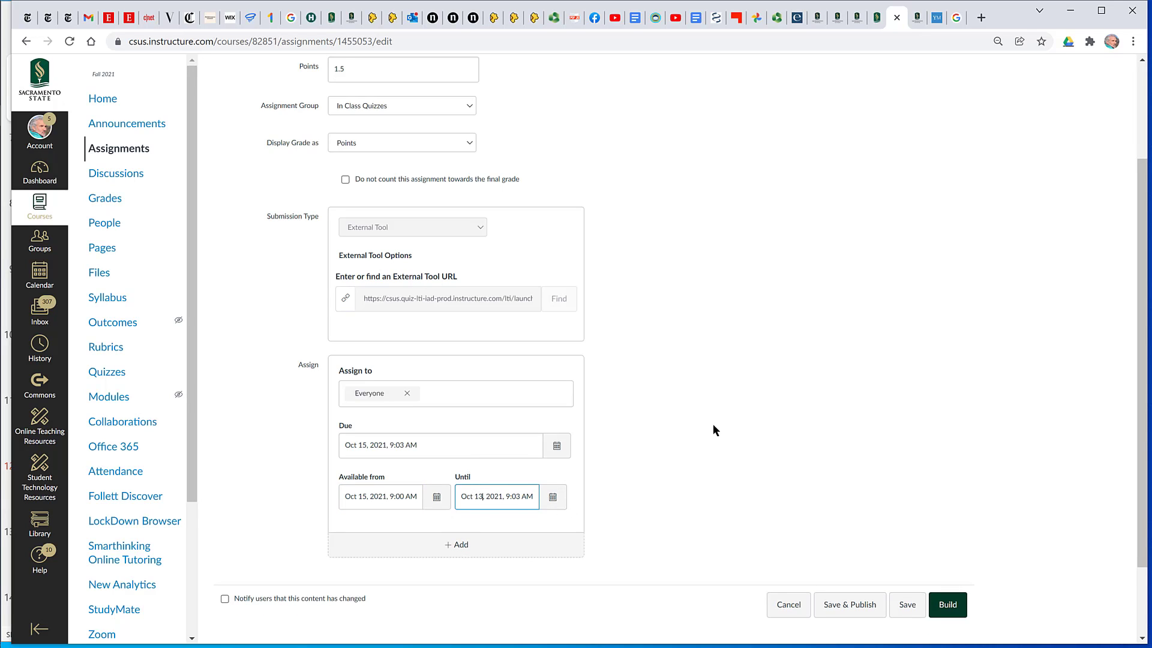
pyautogui.press('BackSpace')
pyautogui.write('5')
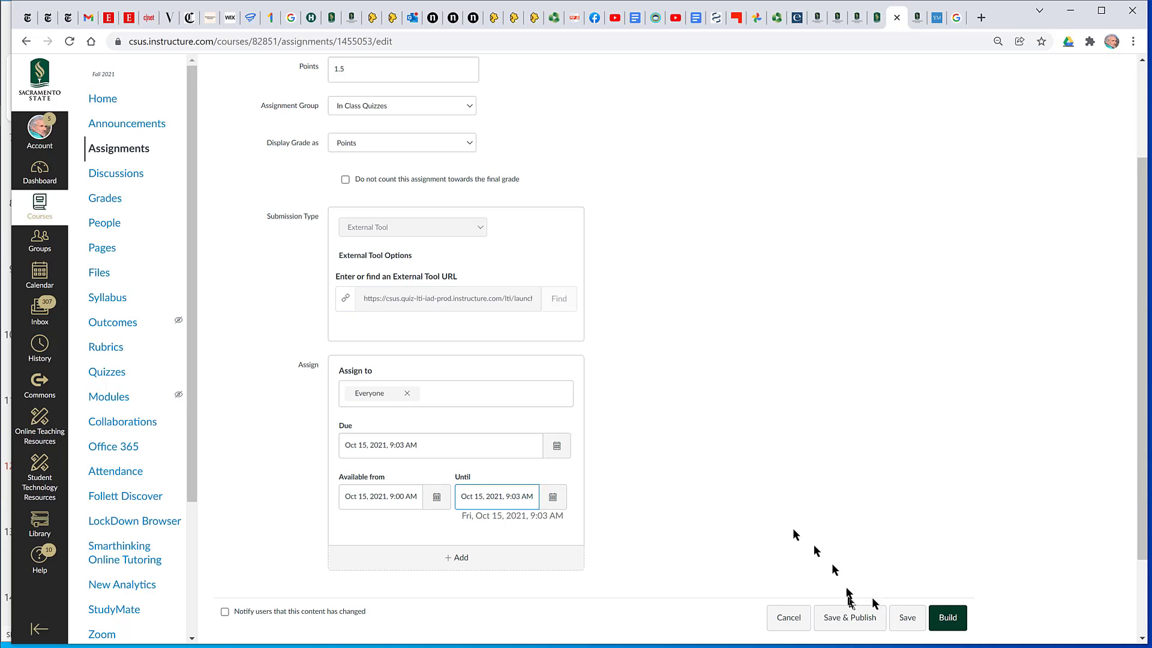
# Open the quiz for building and remove question 2 about HIV and COVID drug treatments.
pyautogui.click(958, 626)
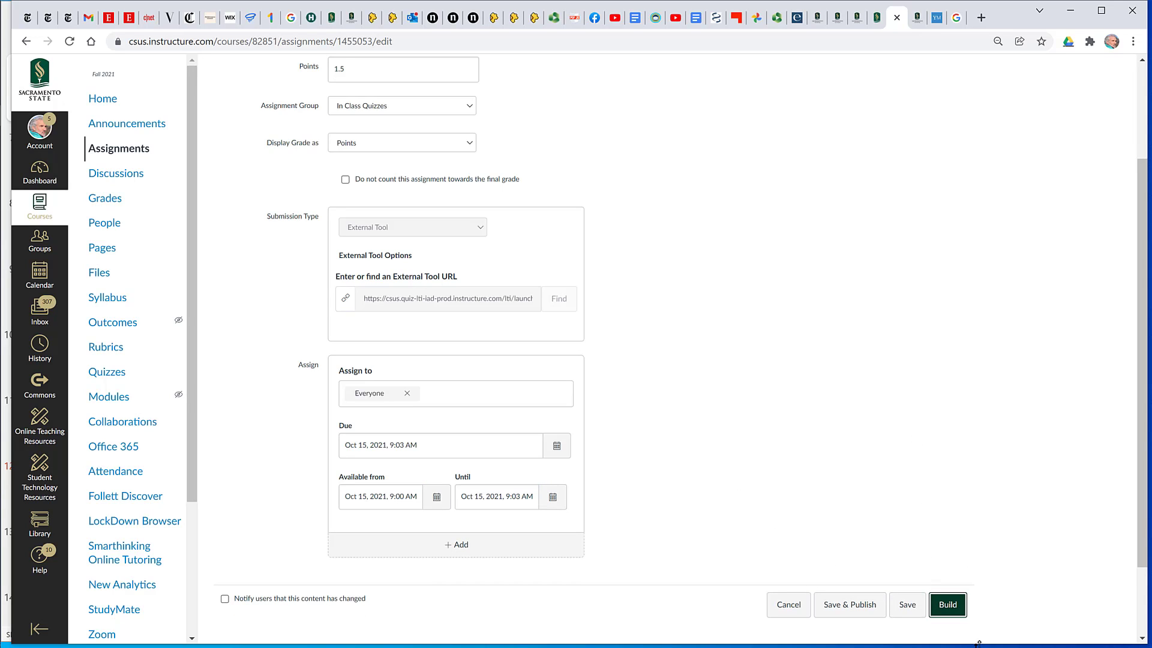
pyautogui.click(952, 606)
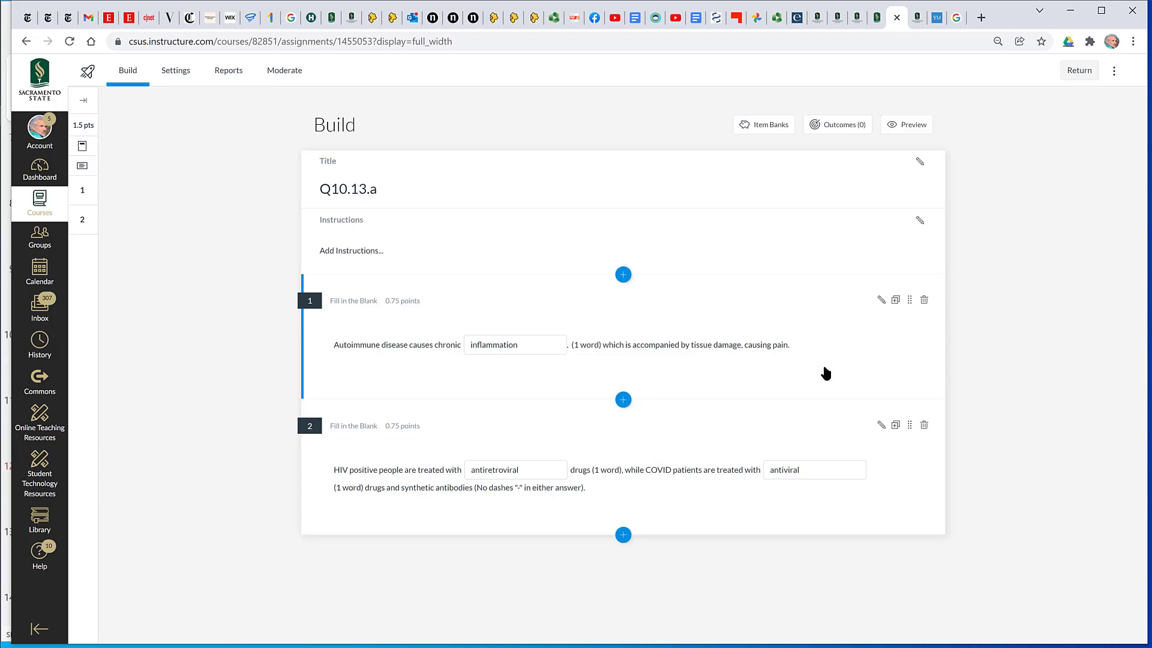
pyautogui.click(925, 425)
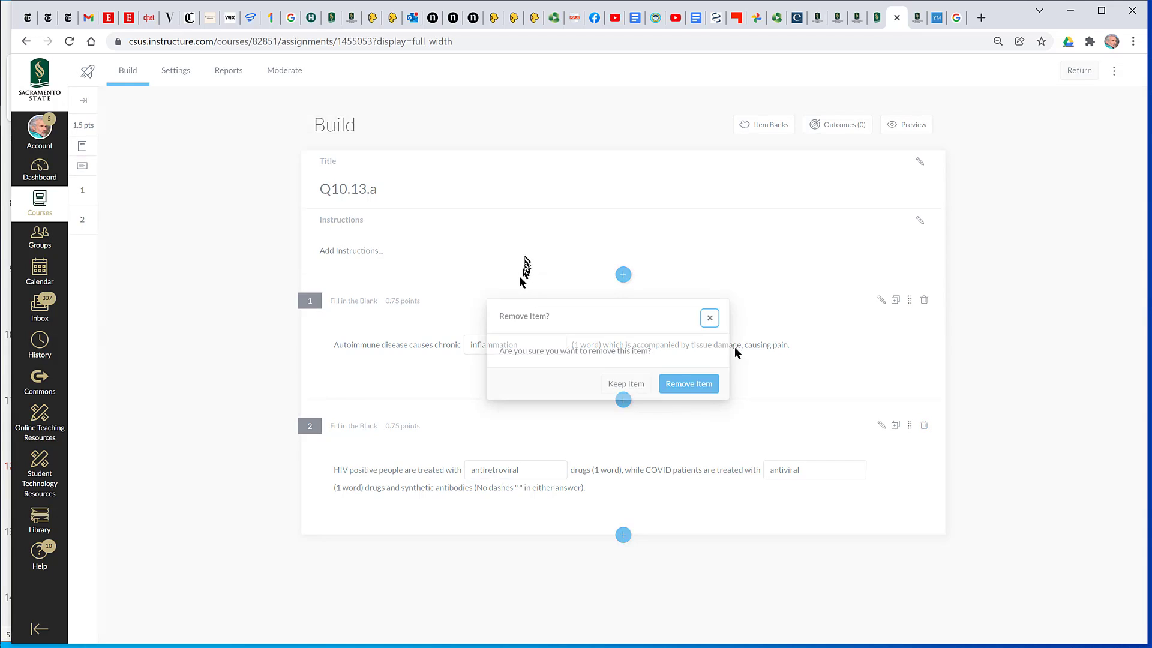
pyautogui.click(699, 386)
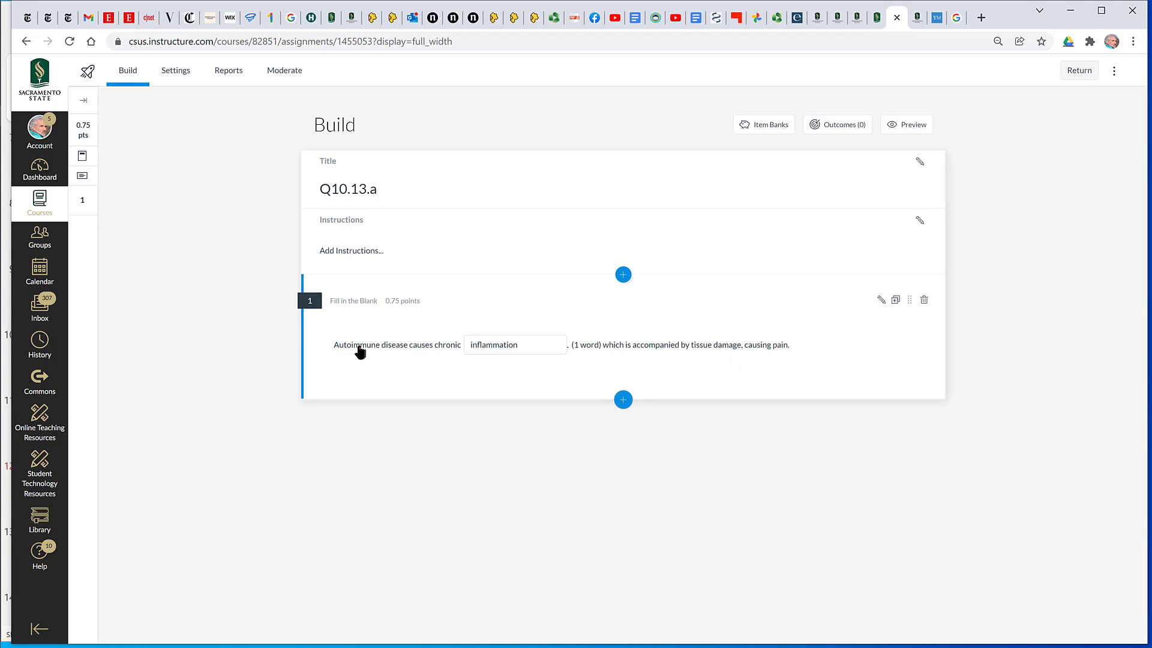
# Remove the "inflammation" blank from question 1 and replace its statement with the copied sentence on endosymbiotic theory.
pyautogui.click(360, 348)
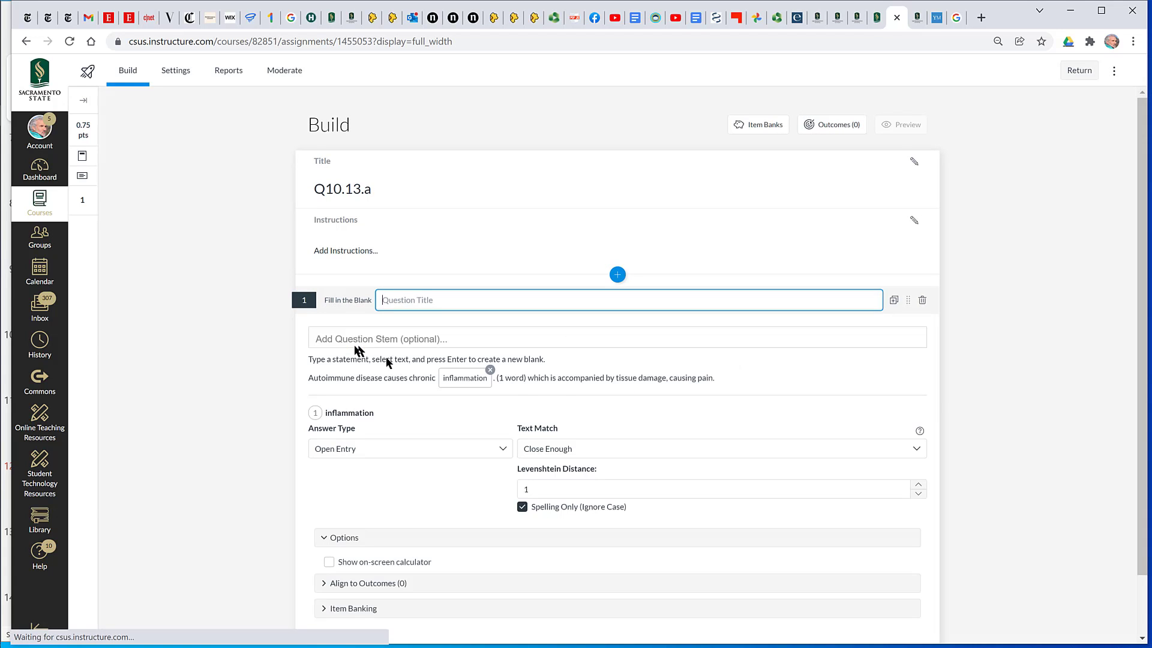
pyautogui.click(480, 378)
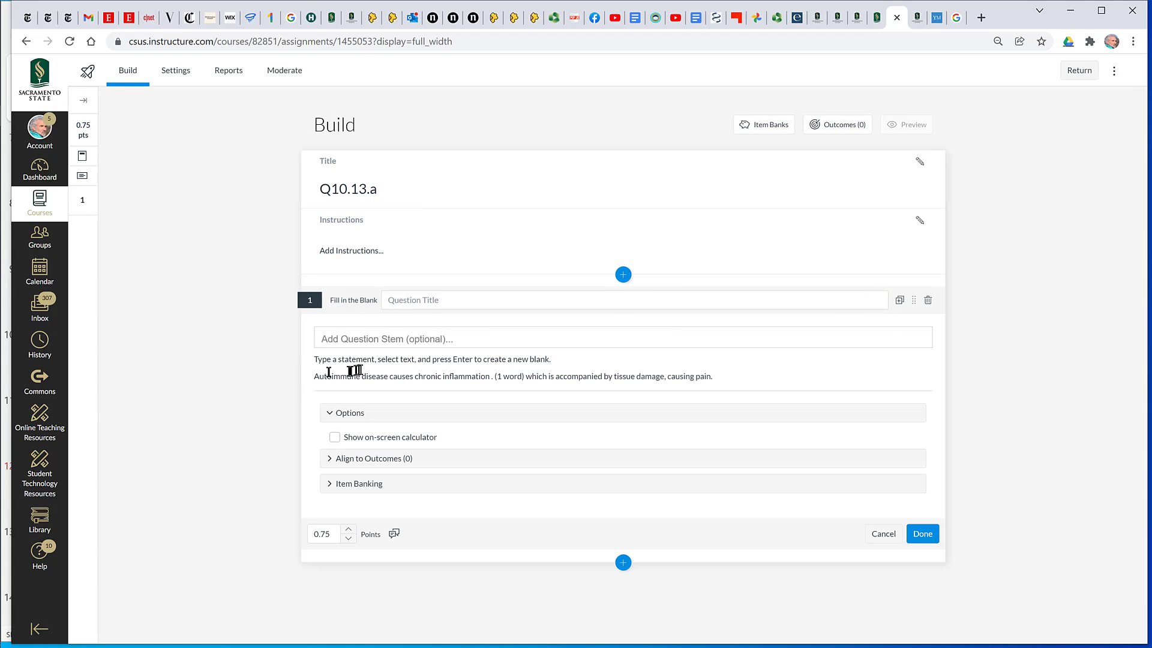
pyautogui.moveTo(315, 377); pyautogui.dragTo(751, 382)
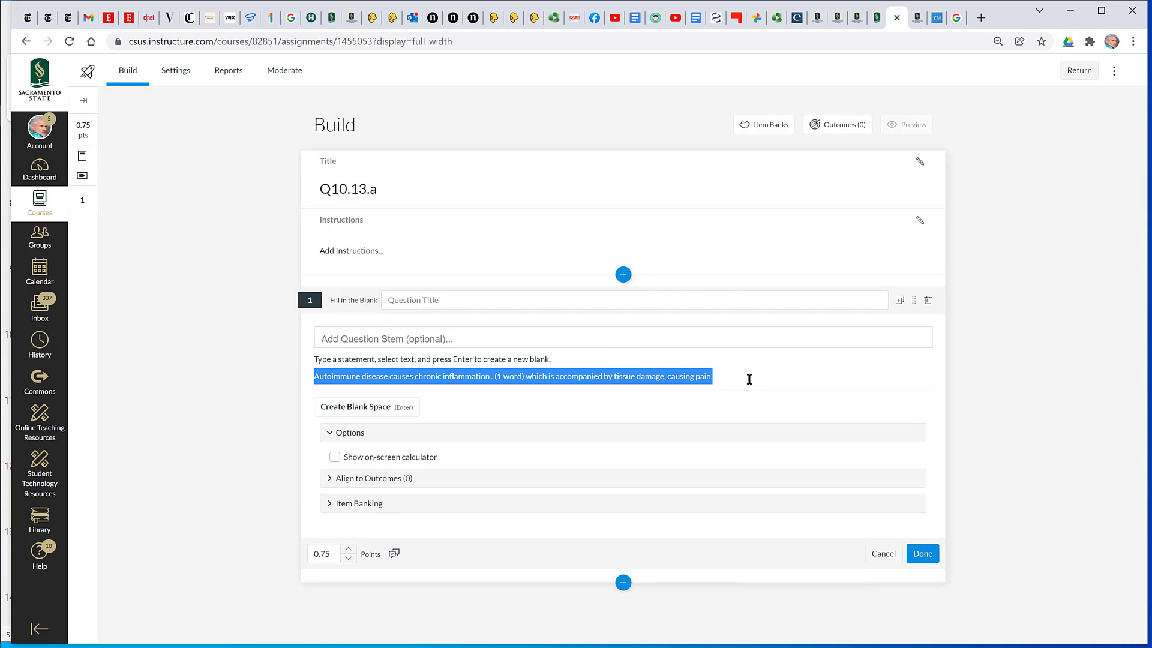
pyautogui.write('Endosymbiotic theory formed the basis for looking at evolution as partly based on cooperation instead of solely competition.')
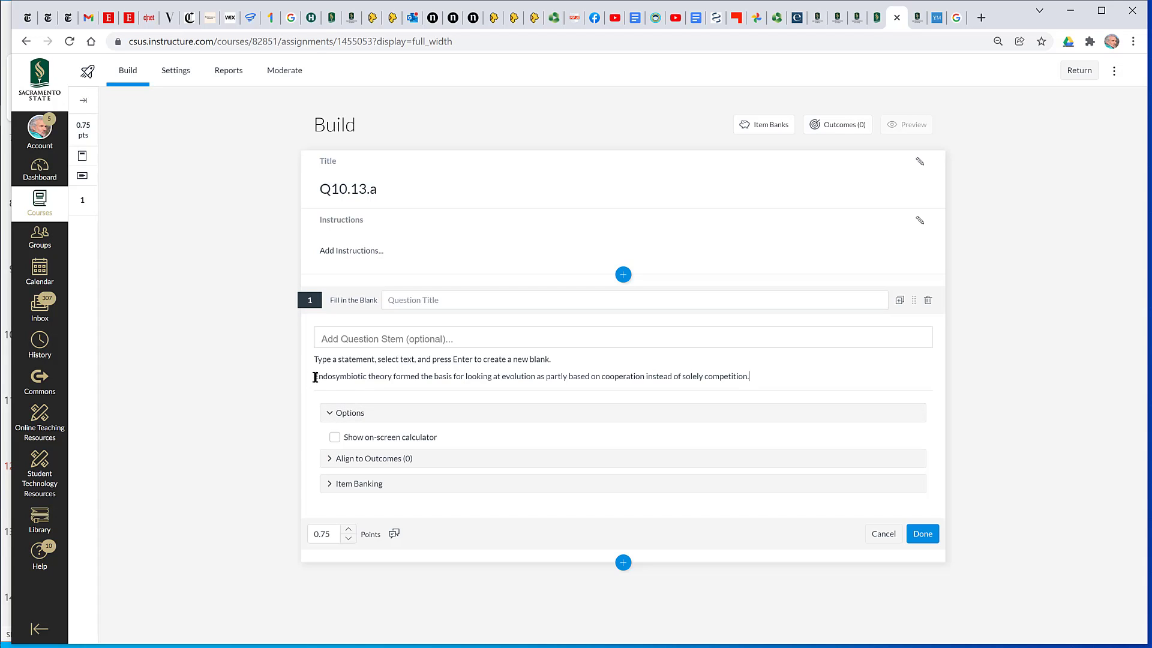
# Make "Endosymbiotic" a blank with Close Enough text match, Levenshtein distance 3 and Spelling Only (Ignore Case).
pyautogui.moveTo(315, 377); pyautogui.dragTo(363, 382)
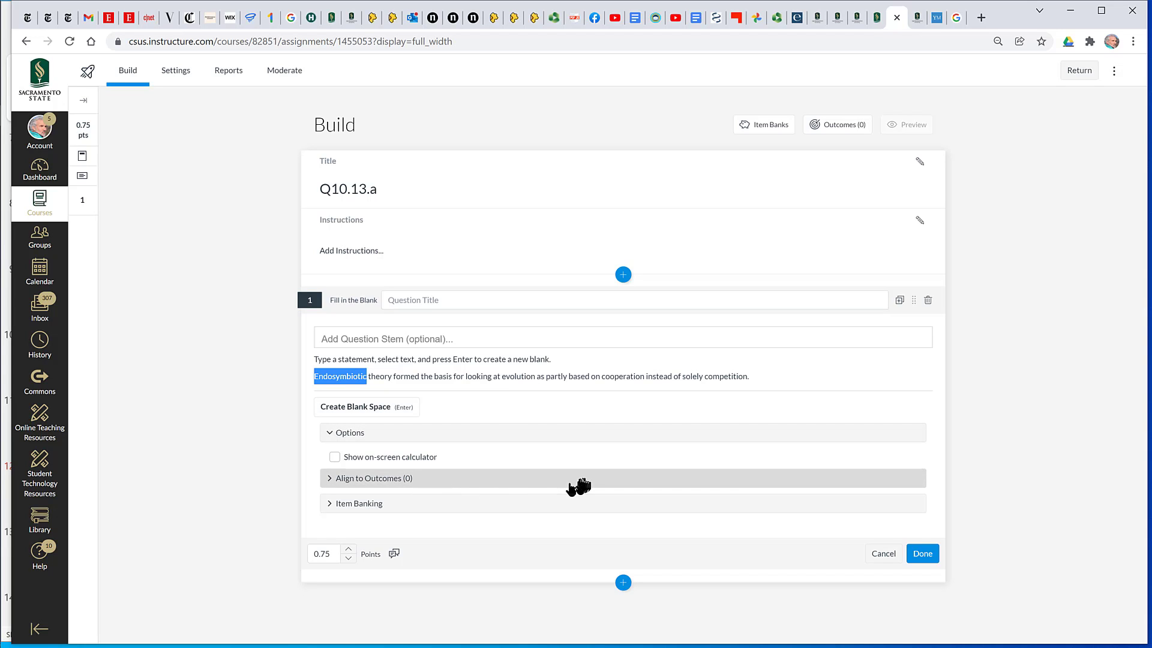
pyautogui.press('Return')
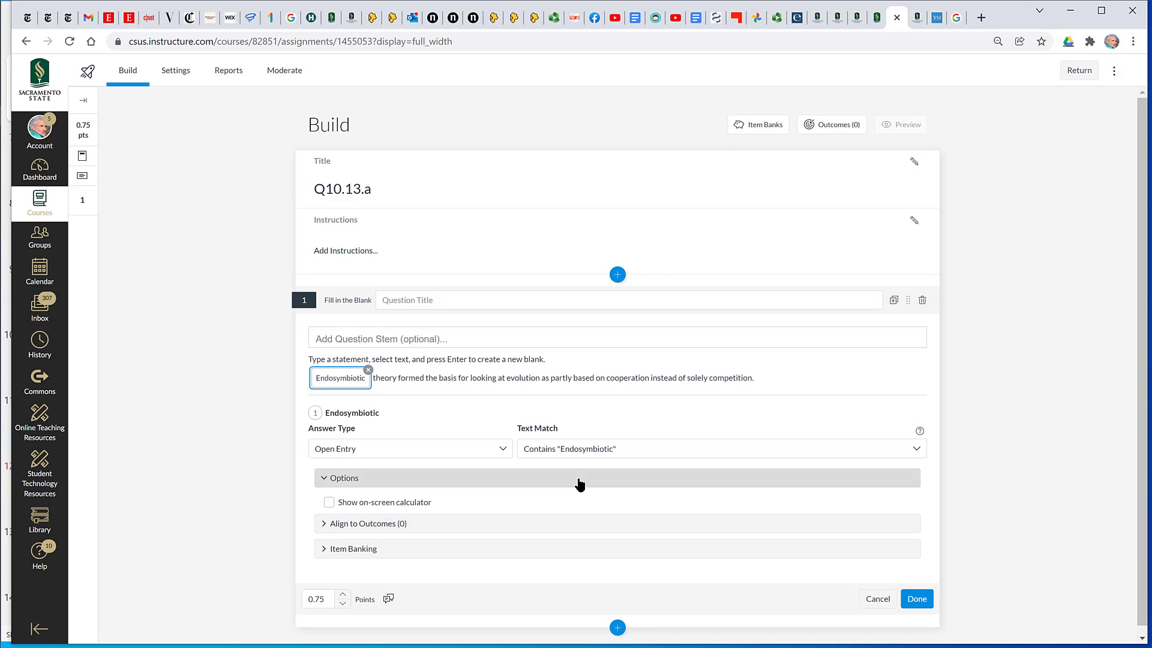
pyautogui.scroll(-1, 694, 416)
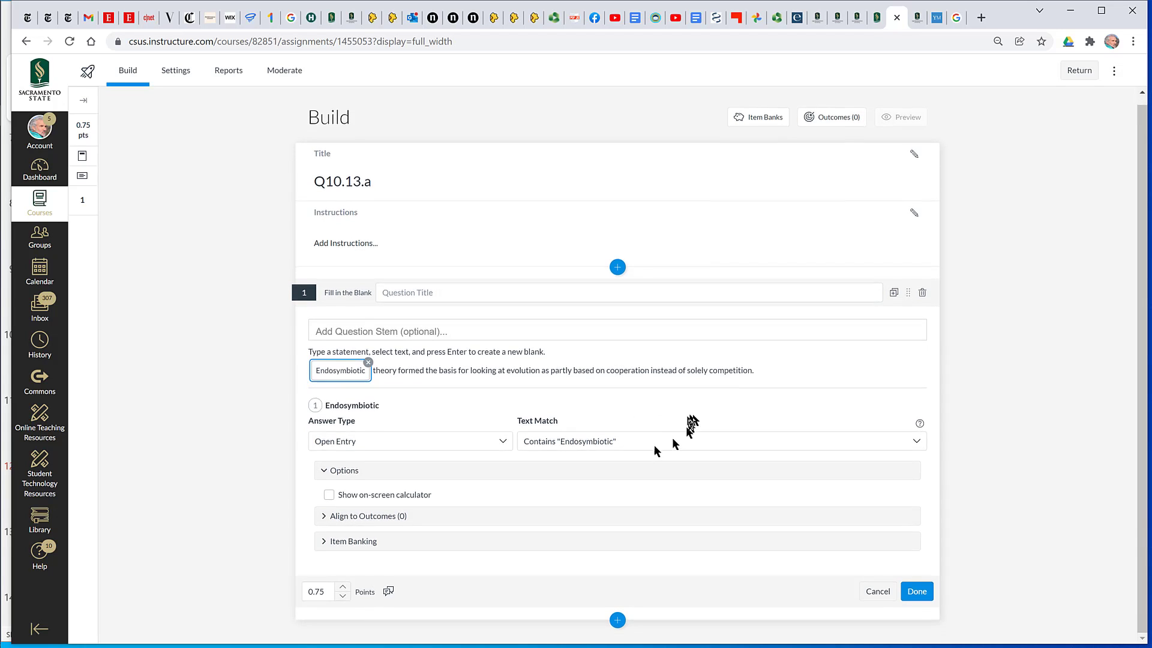
pyautogui.click(918, 442)
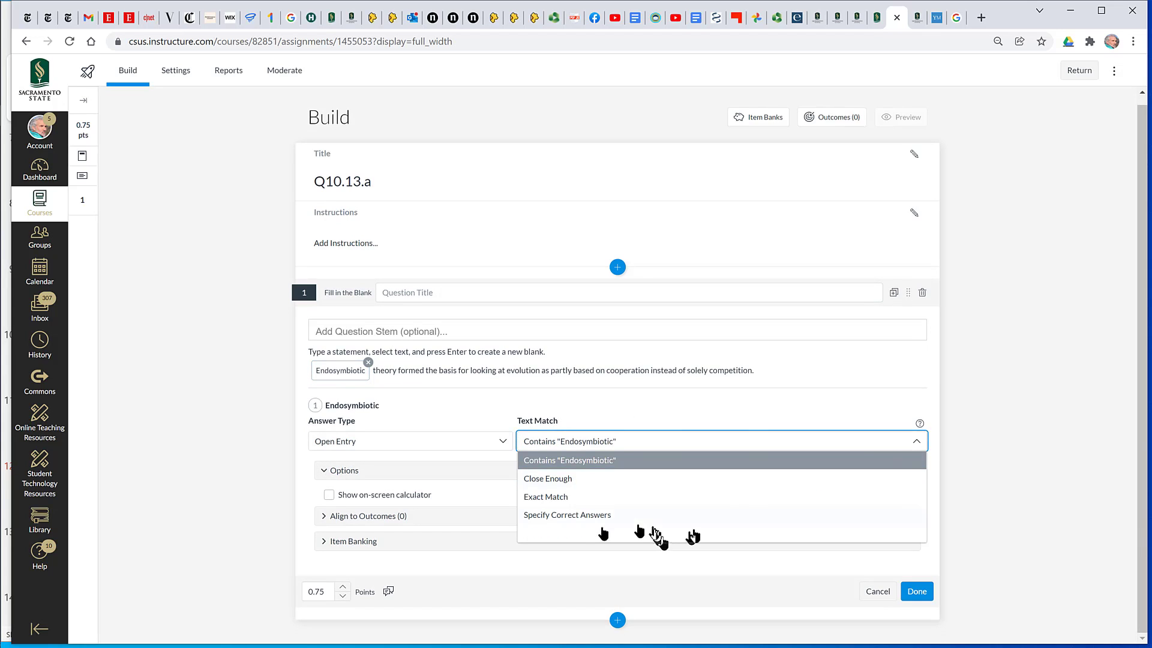
pyautogui.click(576, 479)
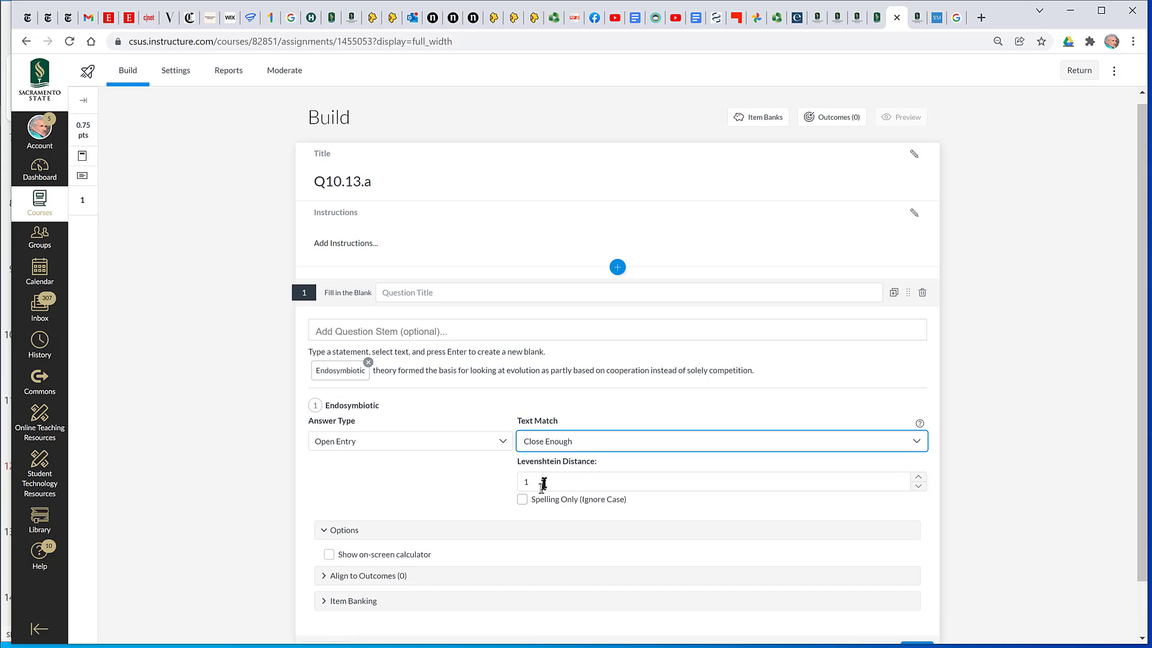
pyautogui.click(549, 484)
pyautogui.press('BackSpace')
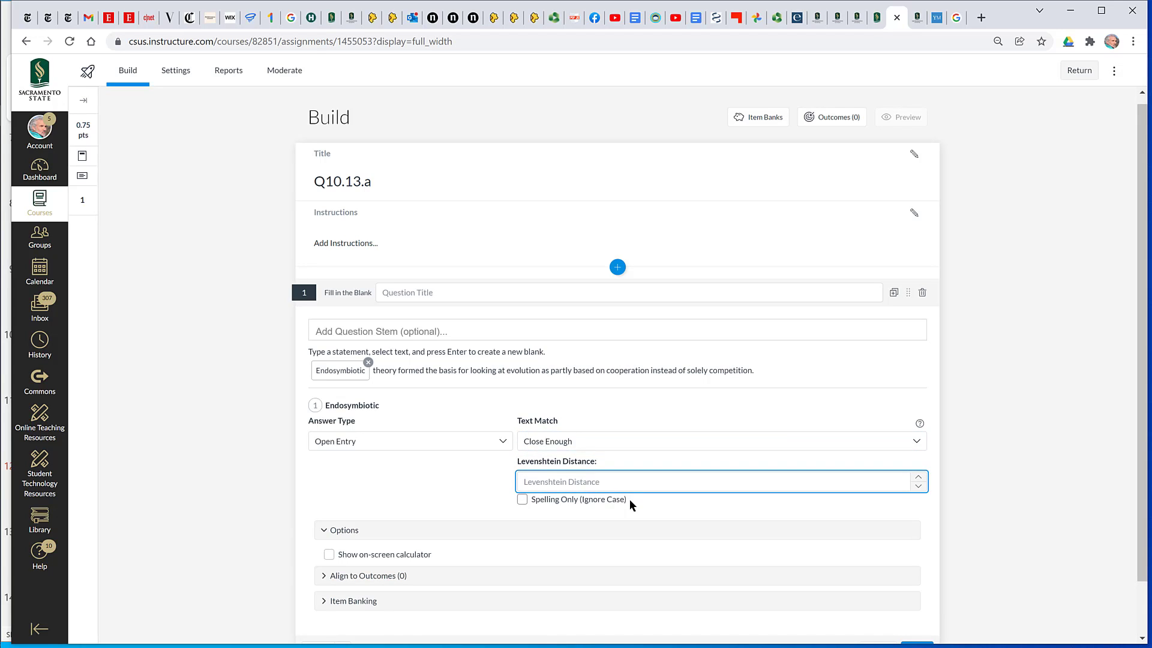
pyautogui.write('3')
pyautogui.click(522, 499)
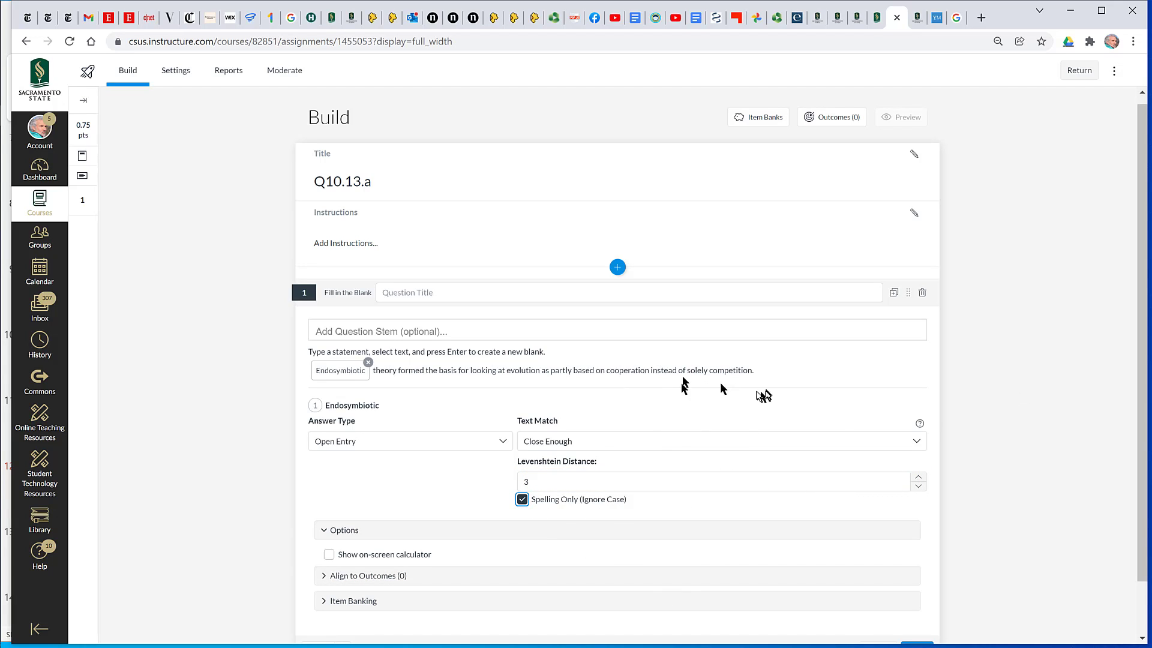
# Make "cooperation" a second blank with Close Enough text match and Spelling Only (Ignore Case).
pyautogui.doubleClick(621, 369)
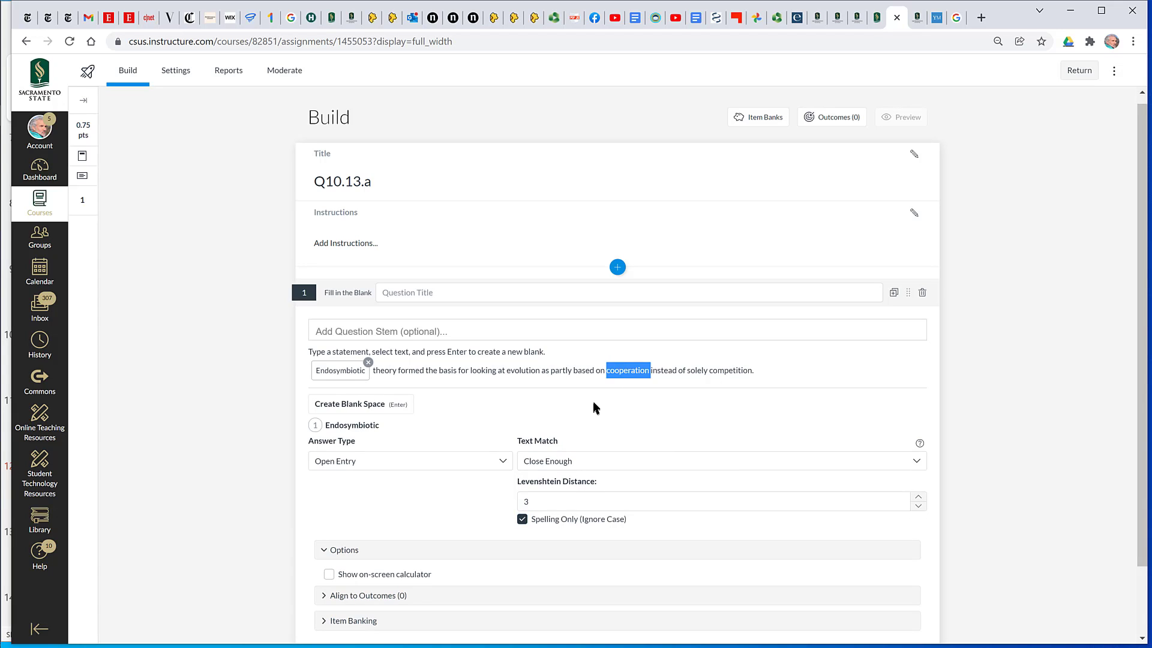
pyautogui.press('Return')
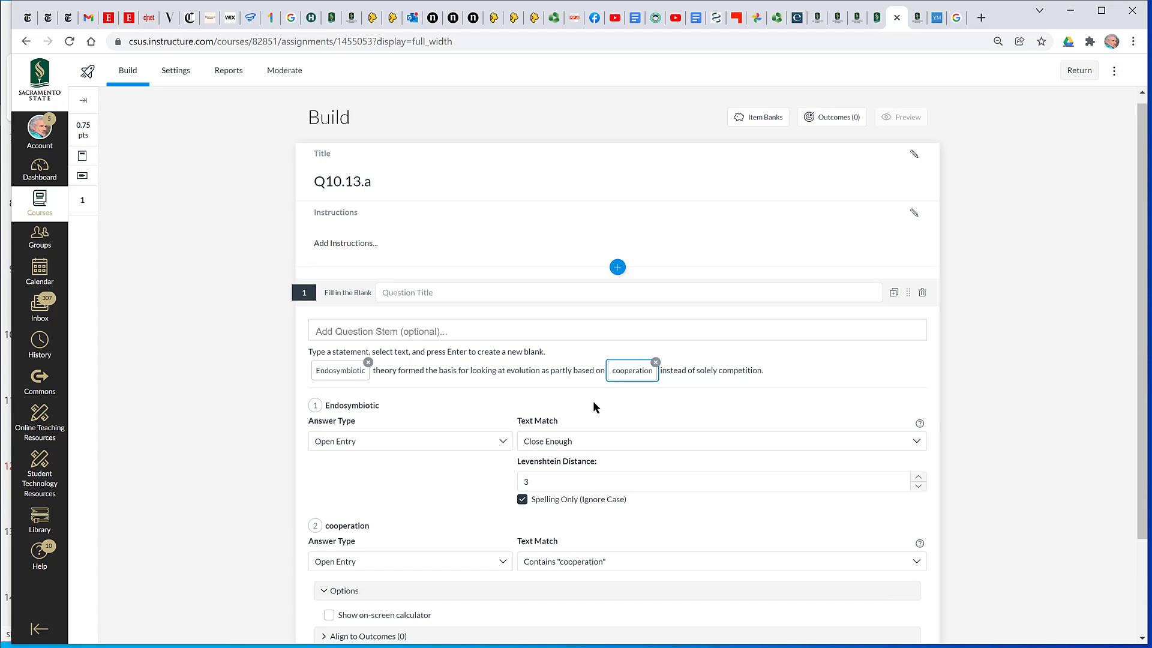
pyautogui.click(916, 564)
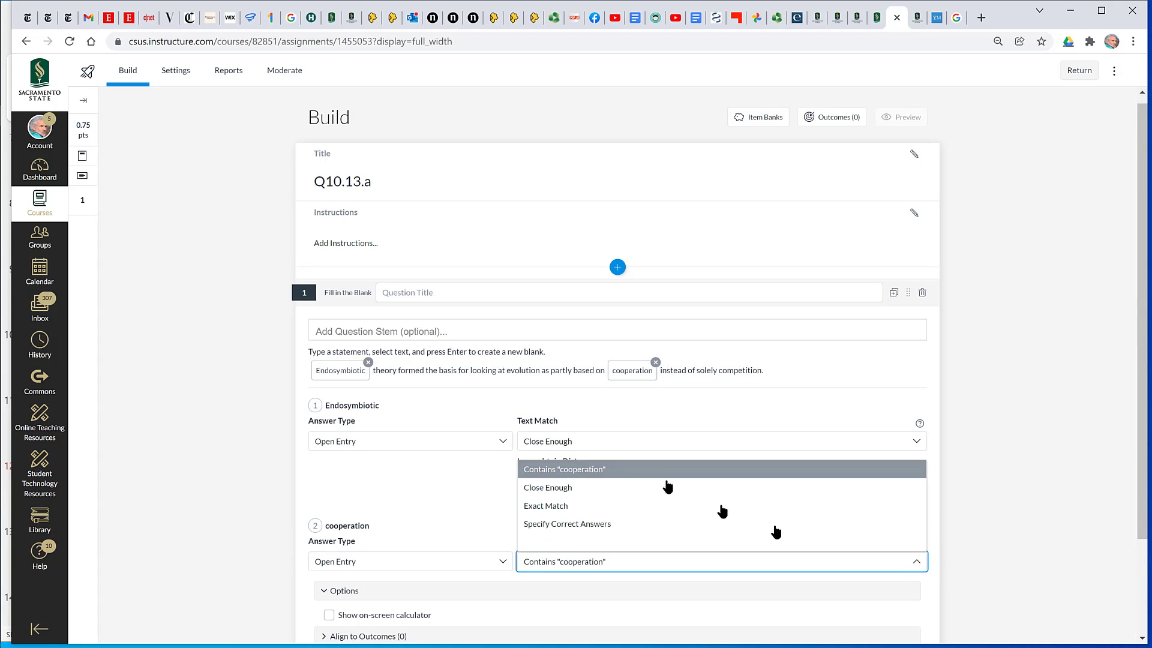
pyautogui.click(599, 489)
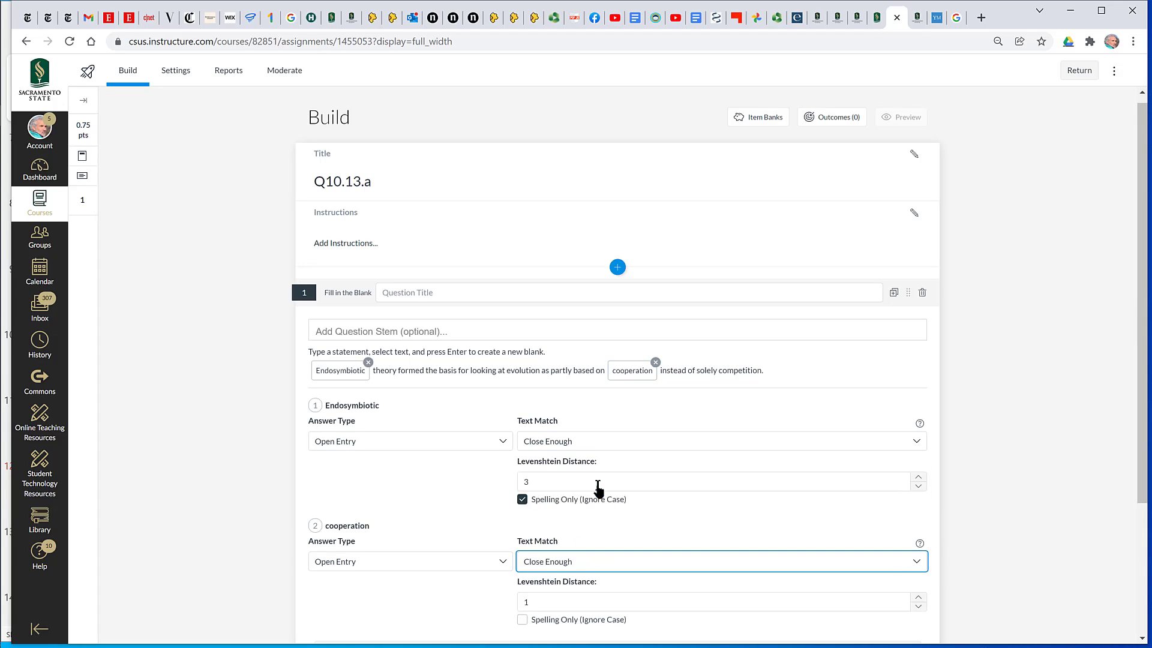
pyautogui.click(522, 621)
pyautogui.scroll(-3, 1006, 483)
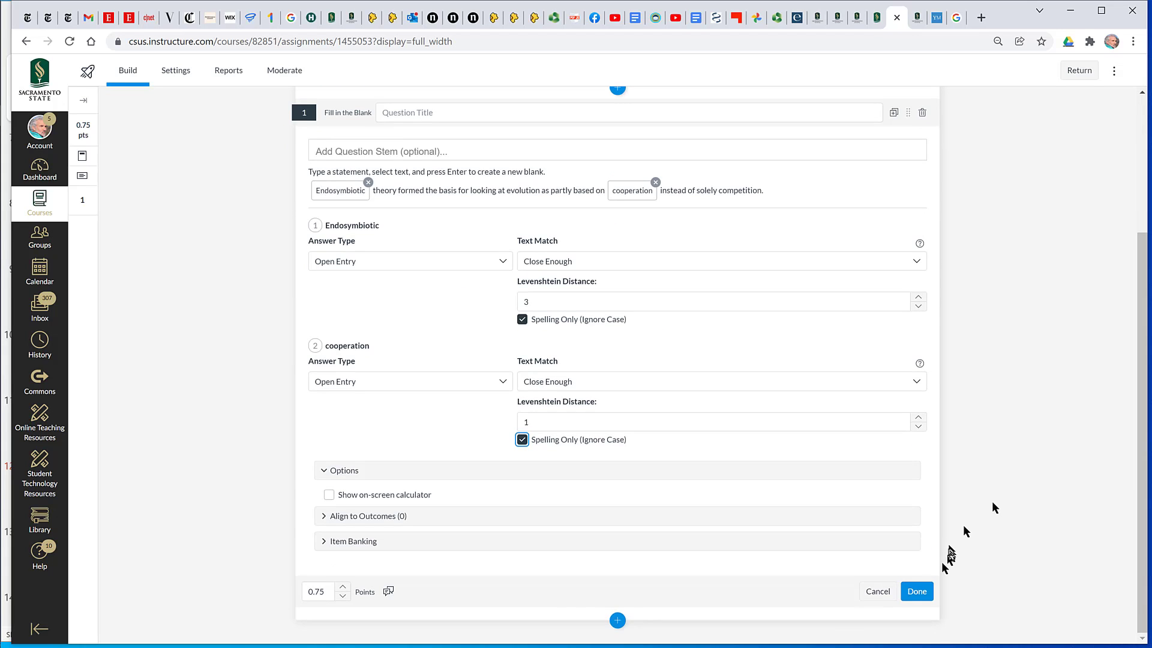
# Save the edited fill-in-the-blank question and open a student preview of quiz Q10.13.a.
pyautogui.click(916, 591)
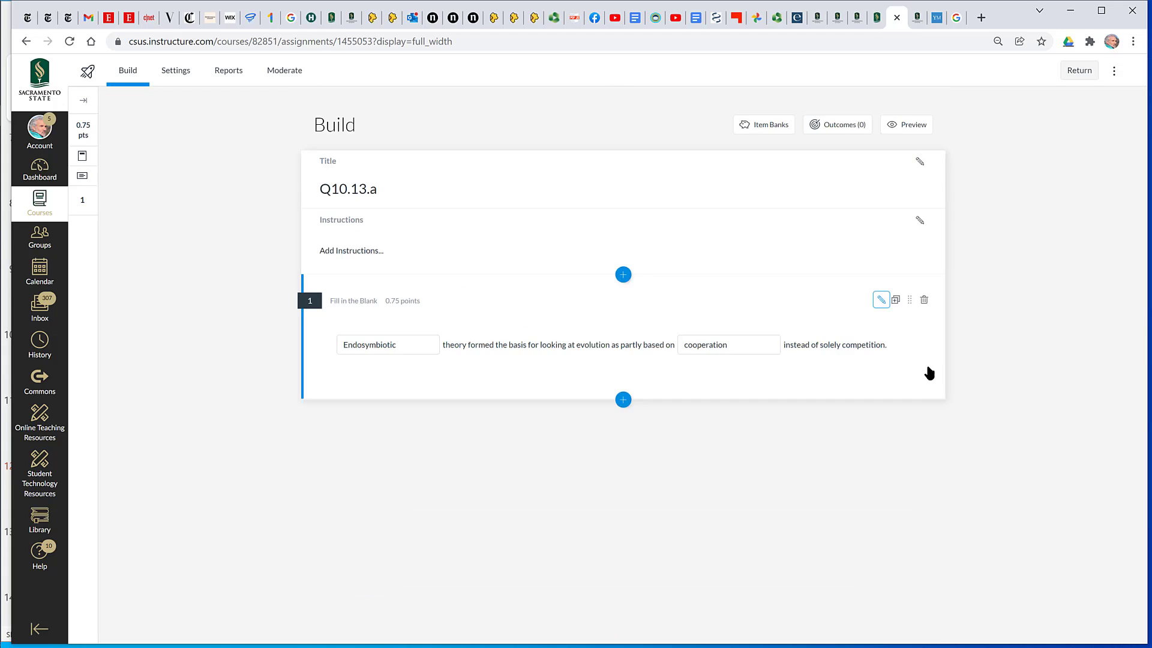
pyautogui.click(911, 124)
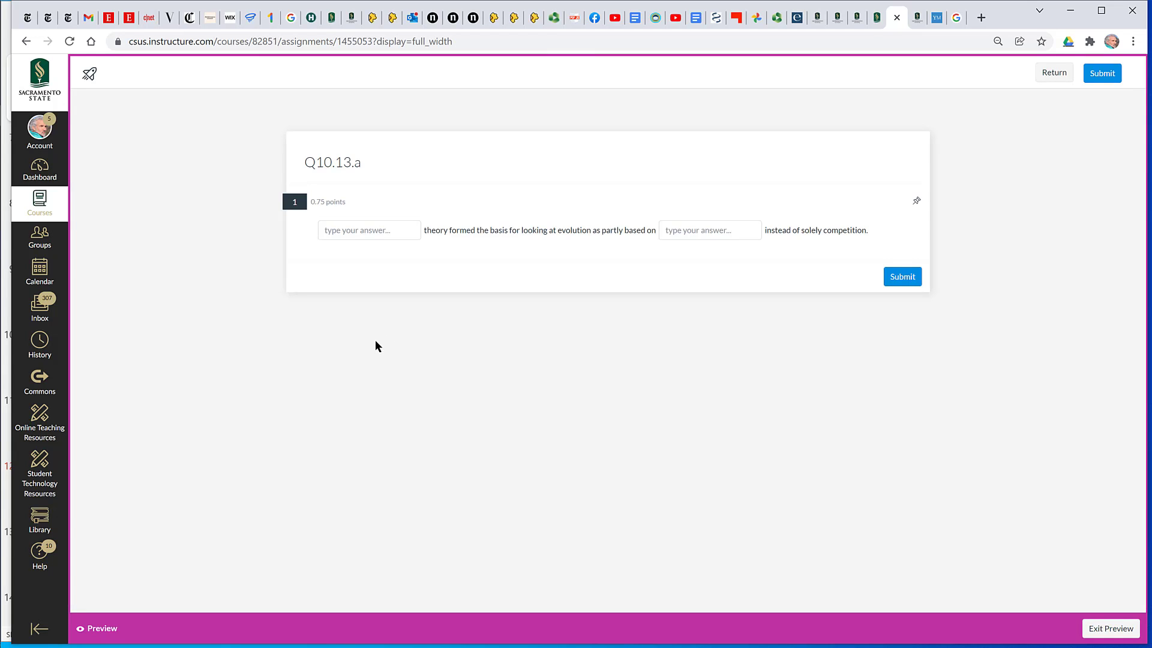
# Test the preview with the misspelled answer "endosimbiotic" in the first blank and the second left empty, submit it anyway, and exit the preview.
pyautogui.click(345, 227)
pyautogui.write('endosimbiotic')
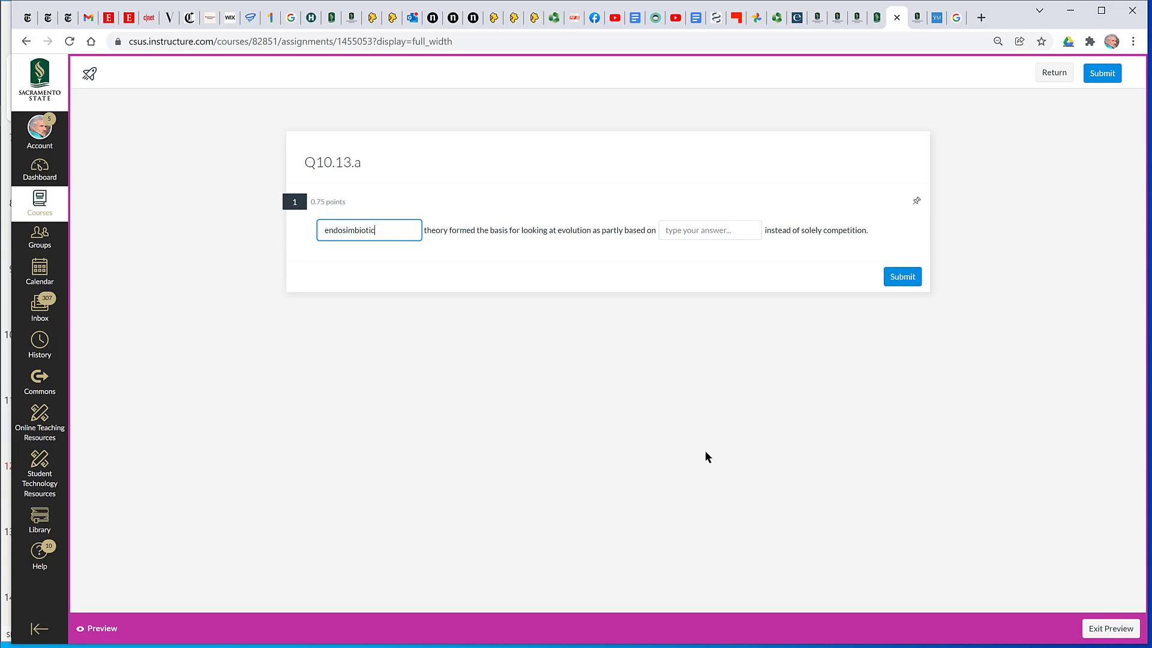
pyautogui.click(708, 229)
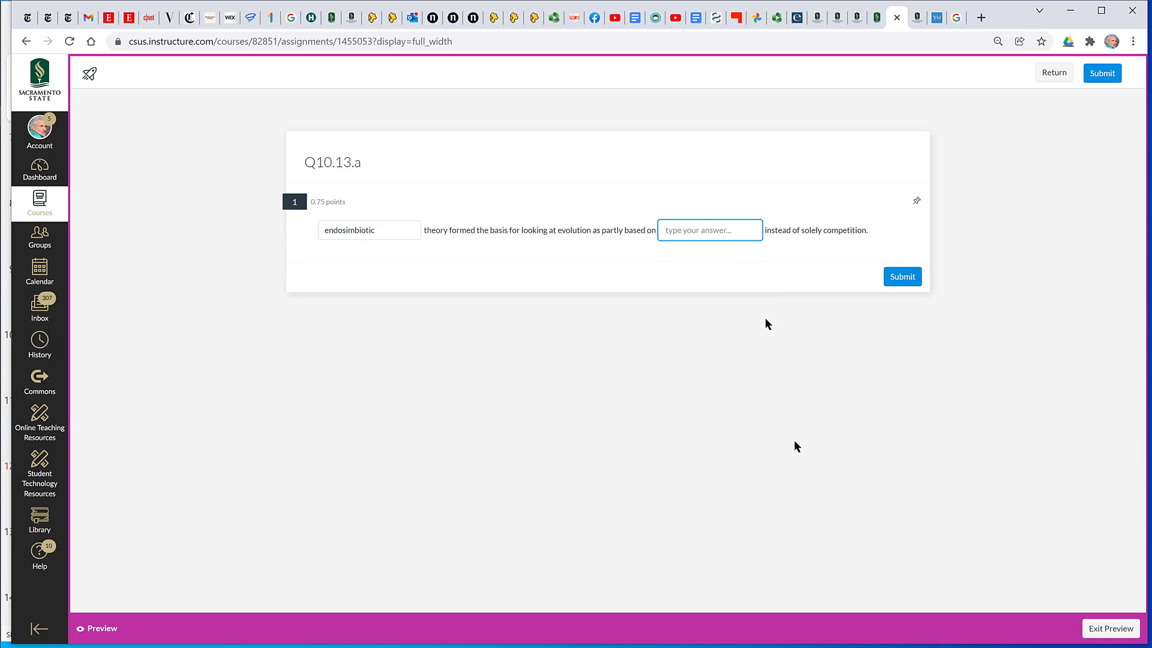
pyautogui.click(902, 278)
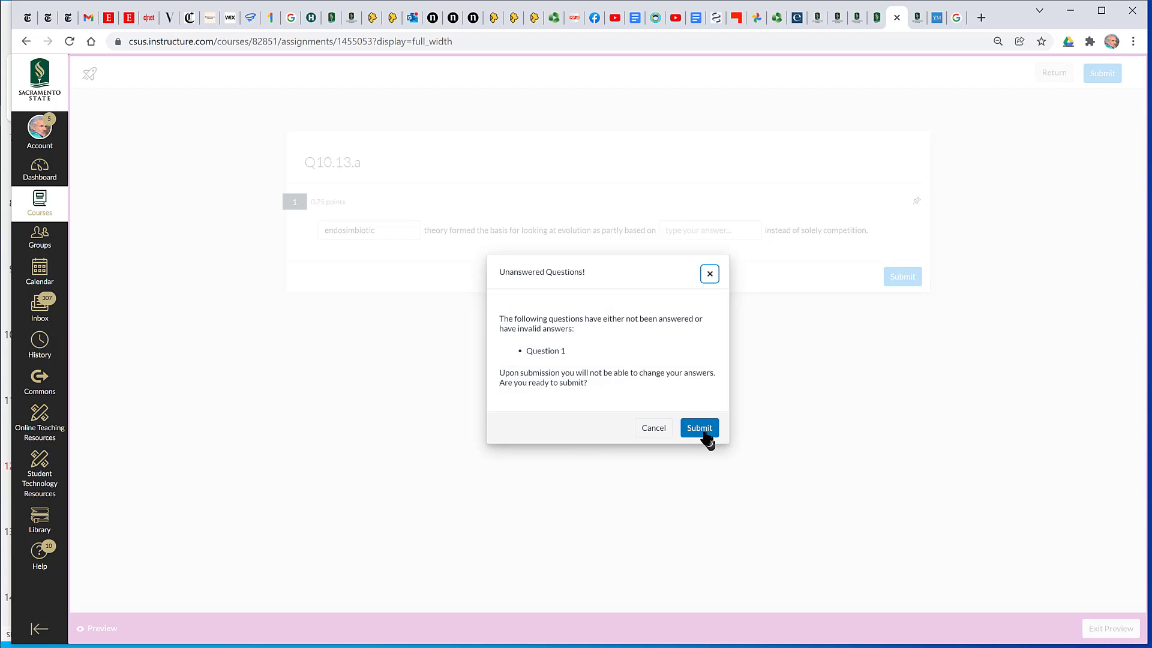
pyautogui.click(699, 428)
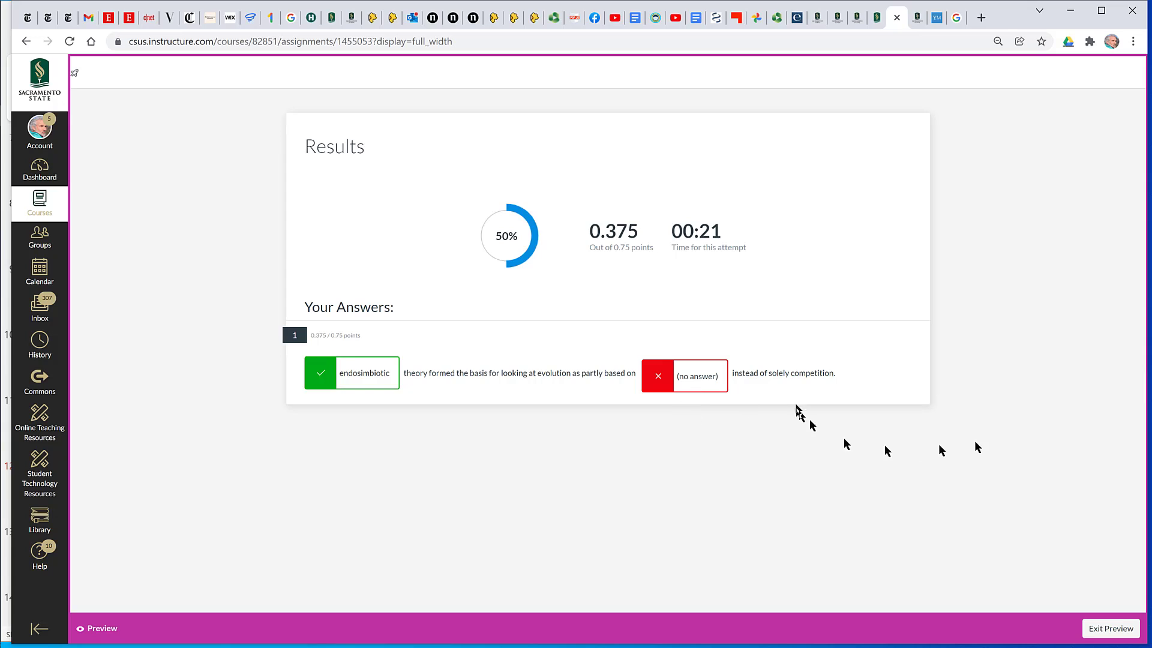
pyautogui.click(1112, 628)
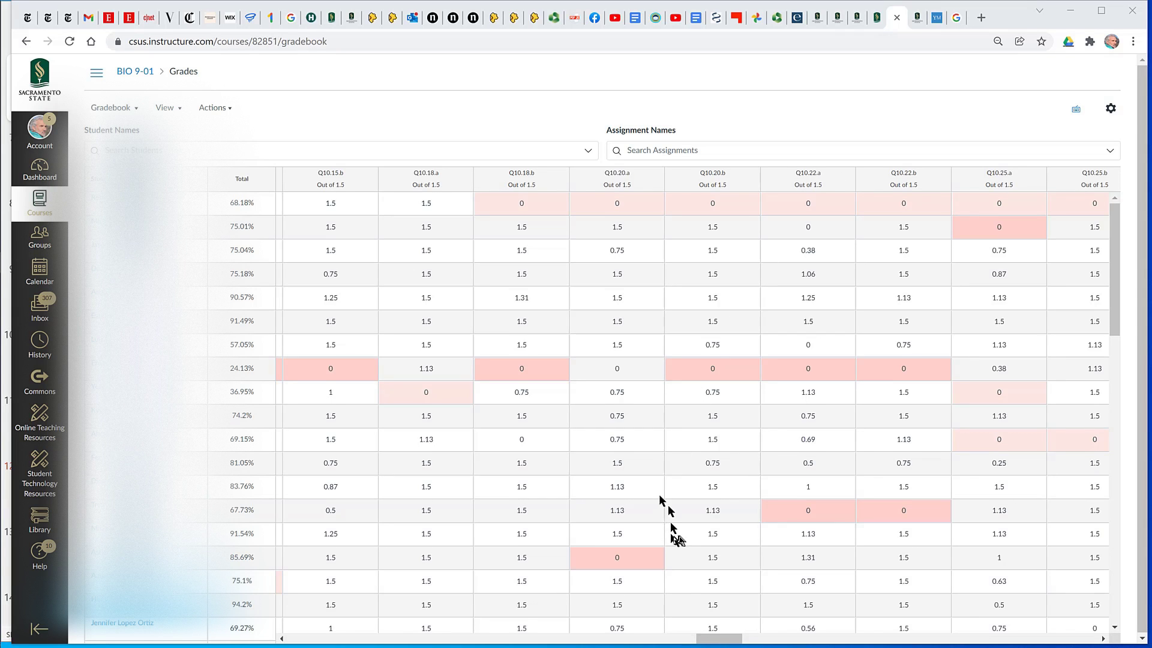
# Examine the scores of the earlier October quizzes, from Q10.6.a to Q10.15.a, in the BIO 9-01 gradebook.
pyautogui.moveTo(723, 642); pyautogui.dragTo(678, 645)
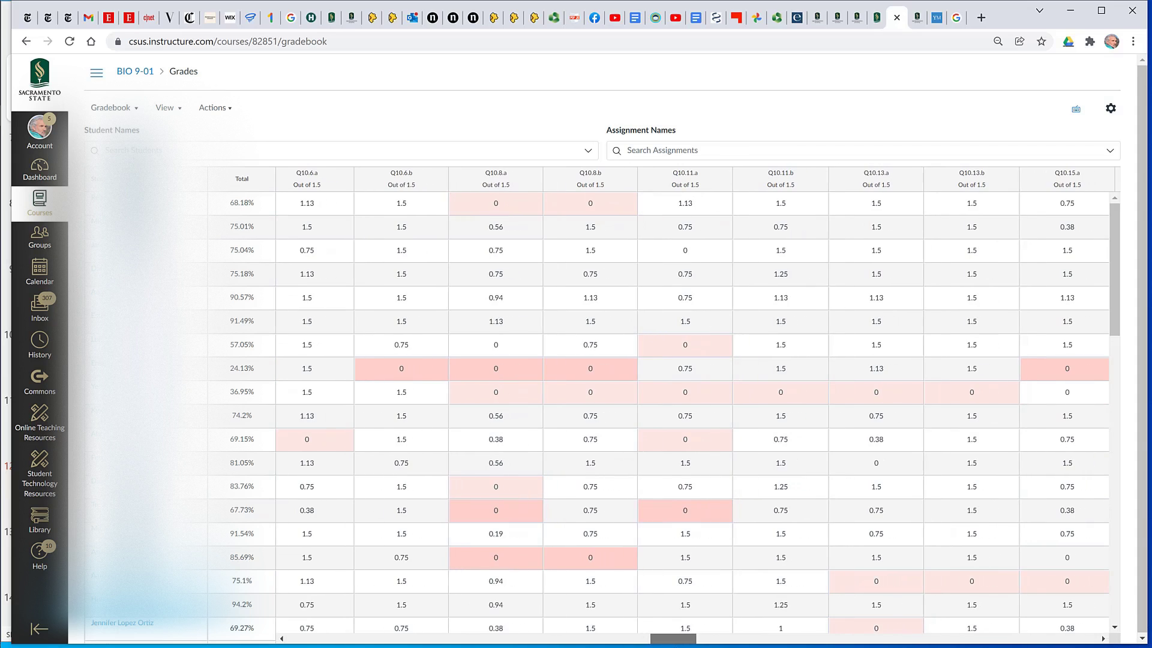